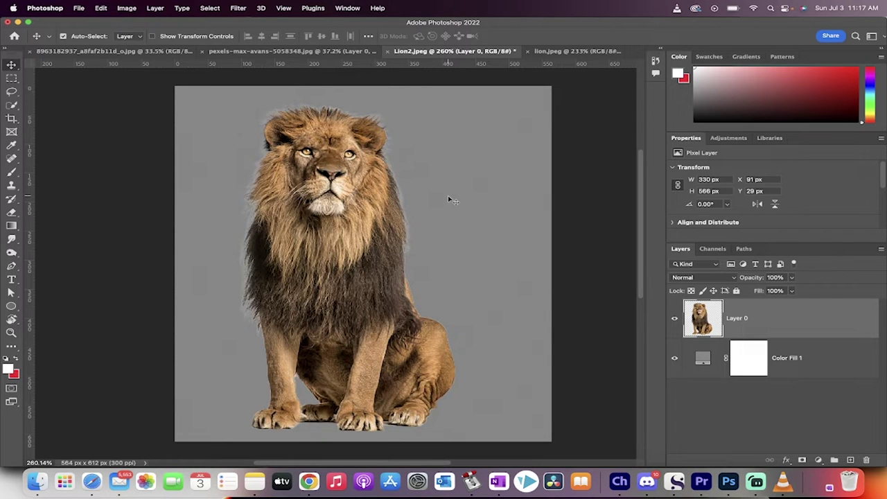
Compare the Lion2.jpeg cutout before and after its last edit, then switch to lion.jpeg
key(super+z)
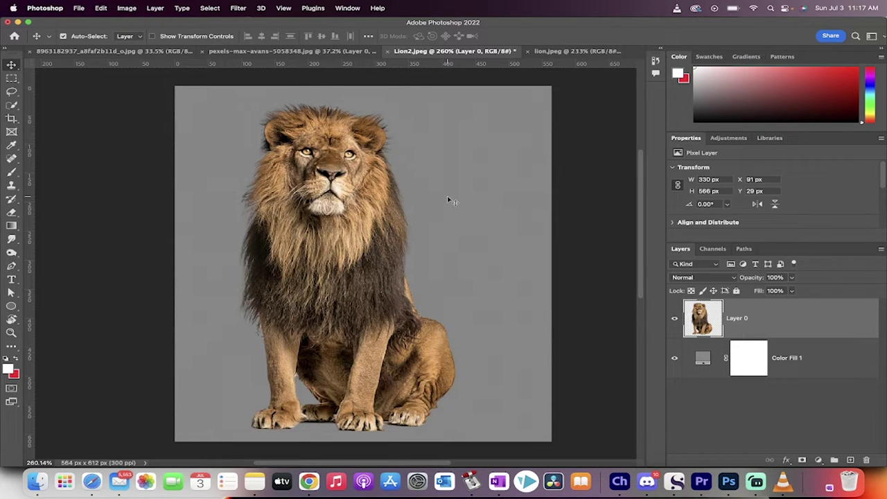
key(super+shift+z)
key(super+z)
click(563, 52)
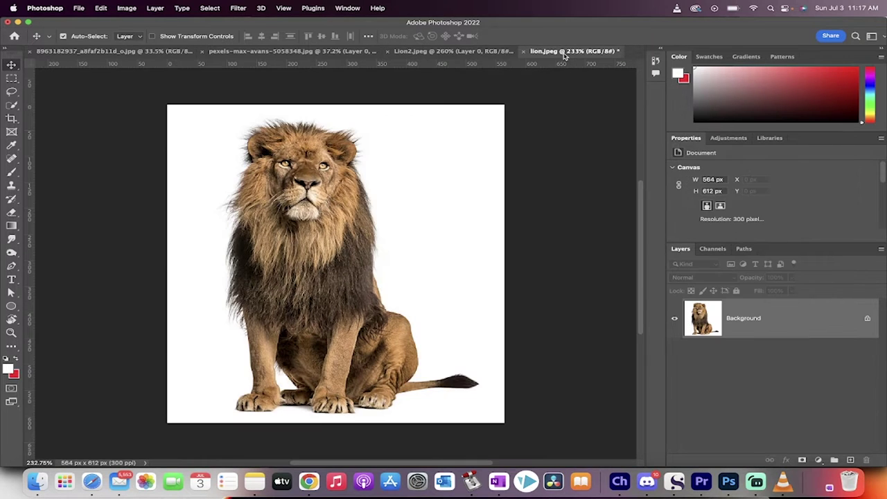
Unlock the Background as Layer 0, add Layer 1 filled with 50% Gray, and move it beneath Layer 0
click(868, 319)
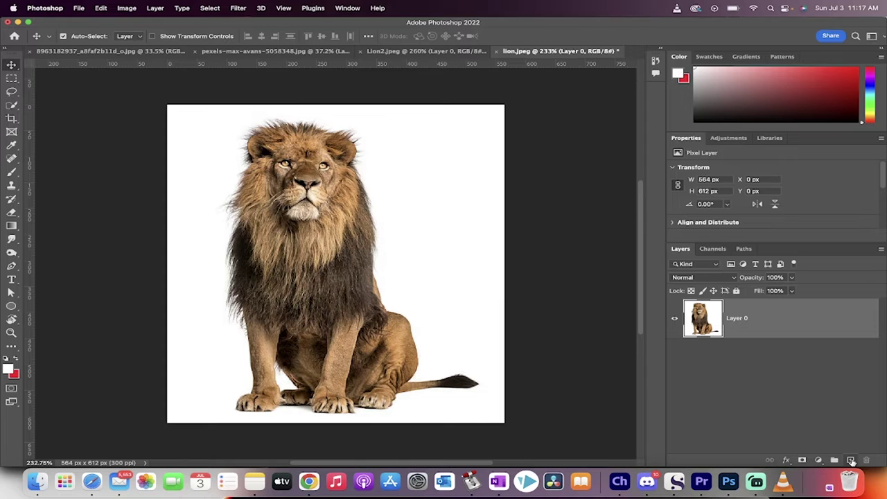
click(851, 460)
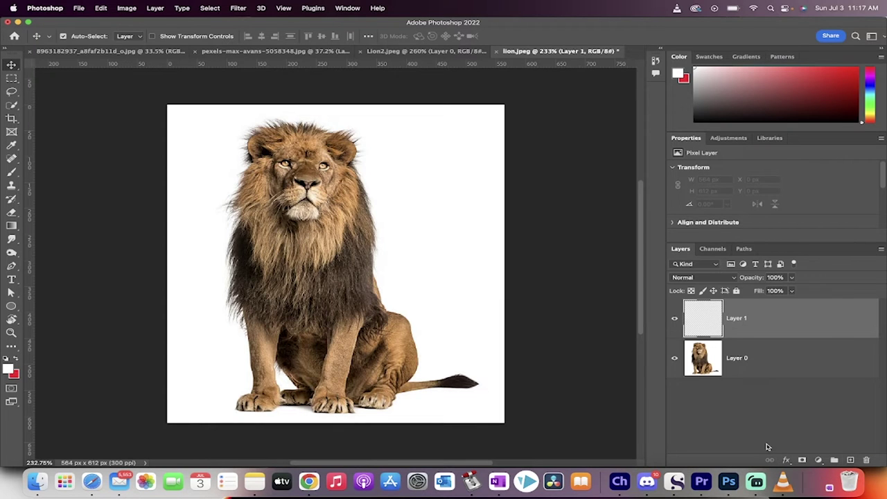
click(104, 8)
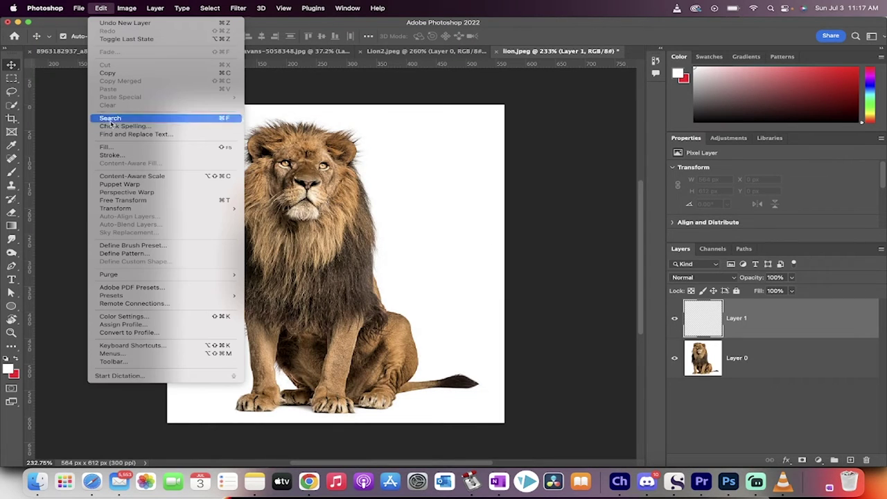
click(115, 147)
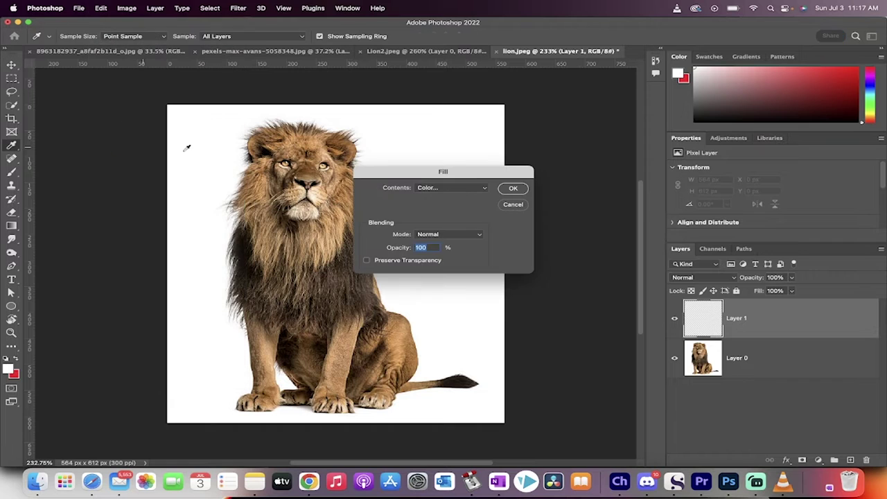
click(456, 187)
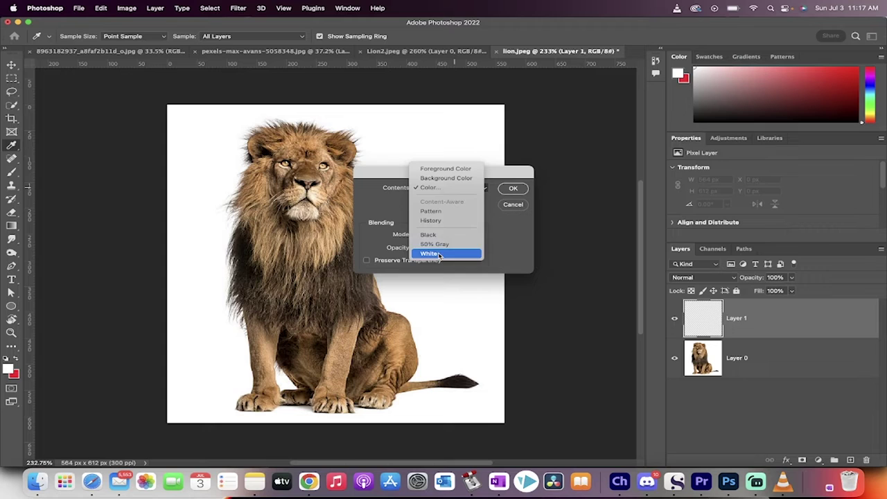
click(446, 244)
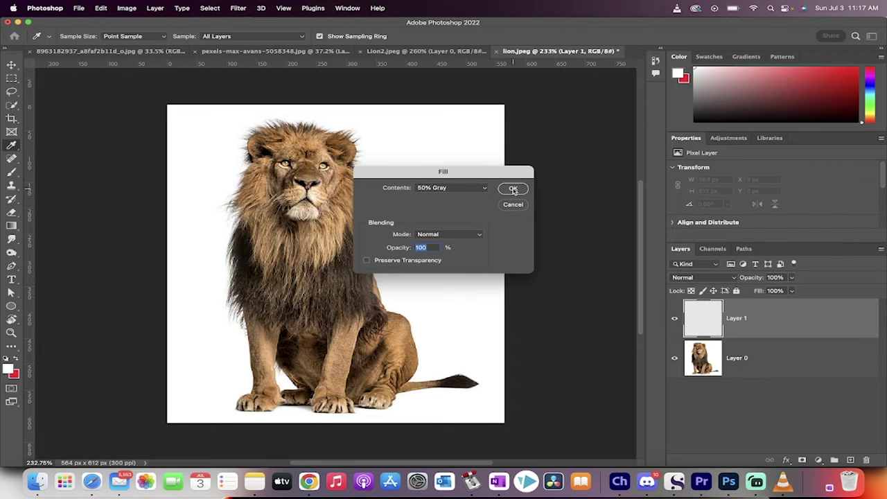
click(512, 190)
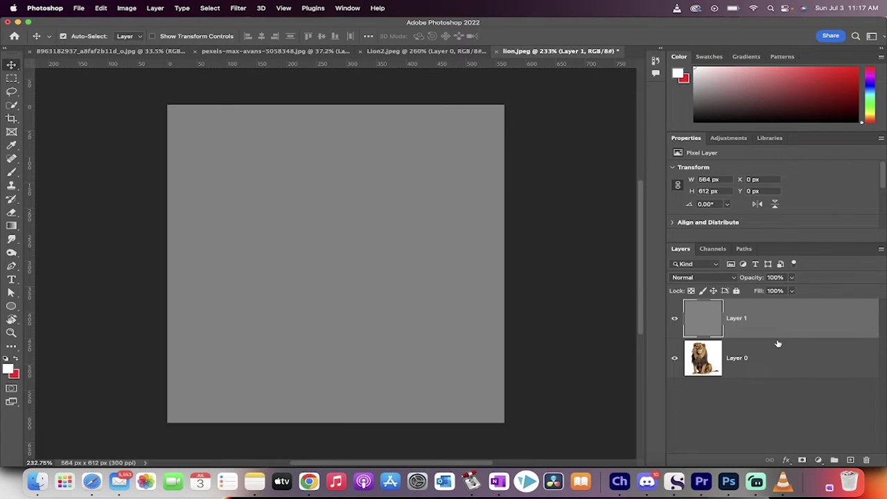
drag(765, 314, 758, 370)
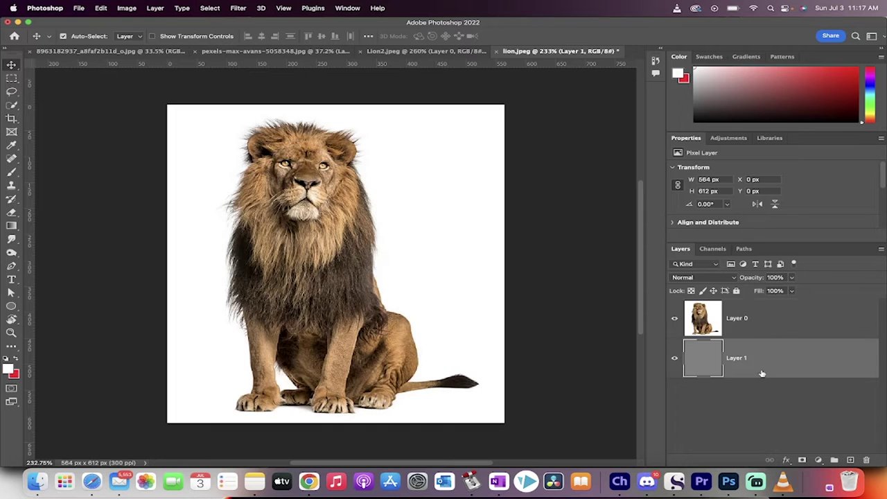
click(751, 317)
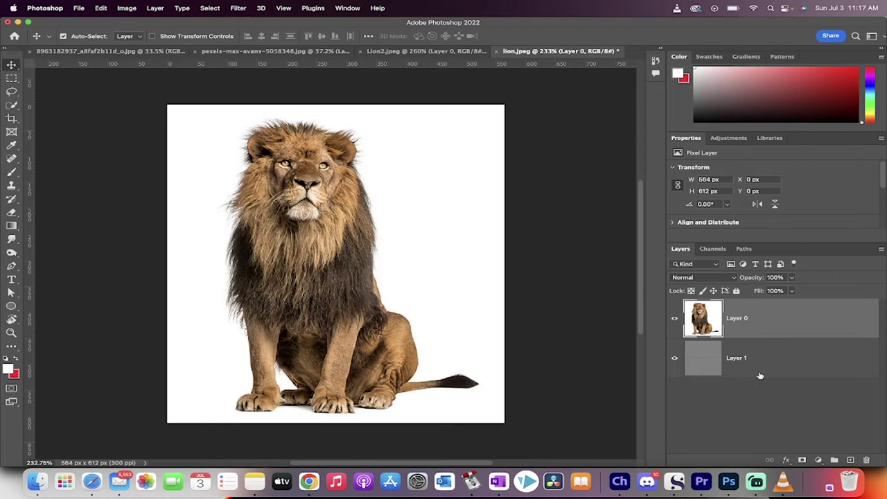
With the Quick Selection tool (W), run Select Subject on the lion and enter Select and Mask
click(202, 5)
mouse_move(178, 4)
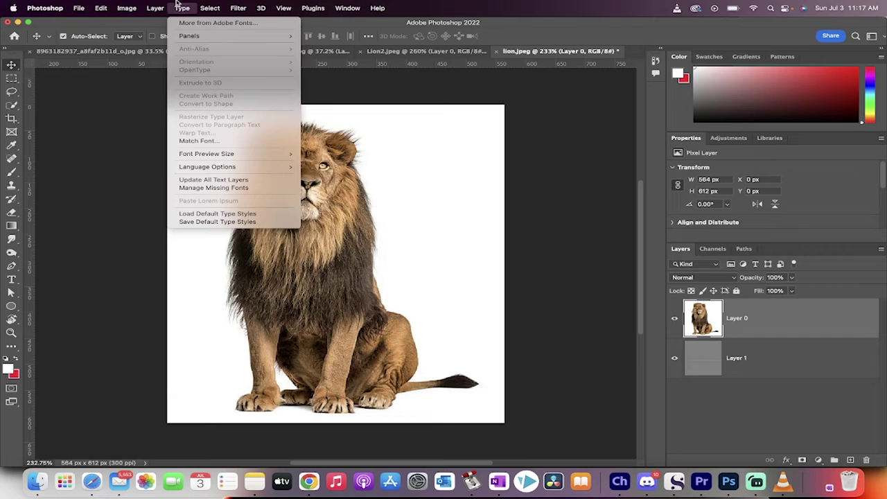
click(208, 6)
key(w)
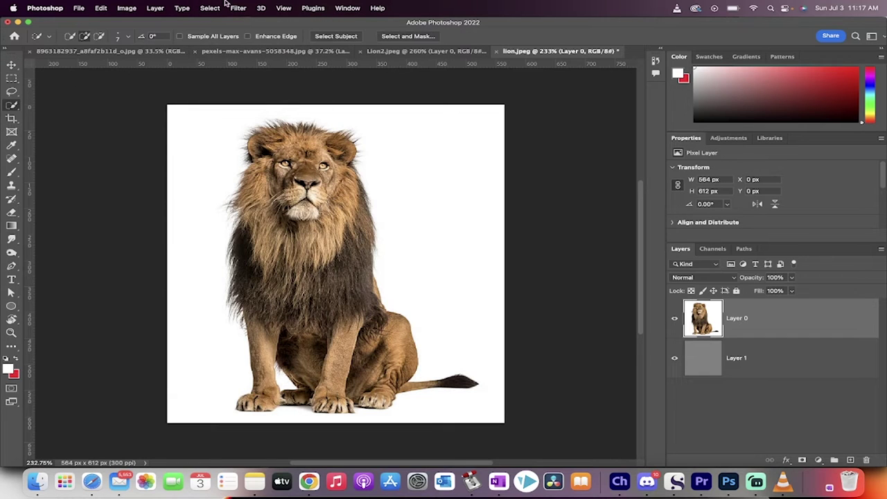
click(210, 7)
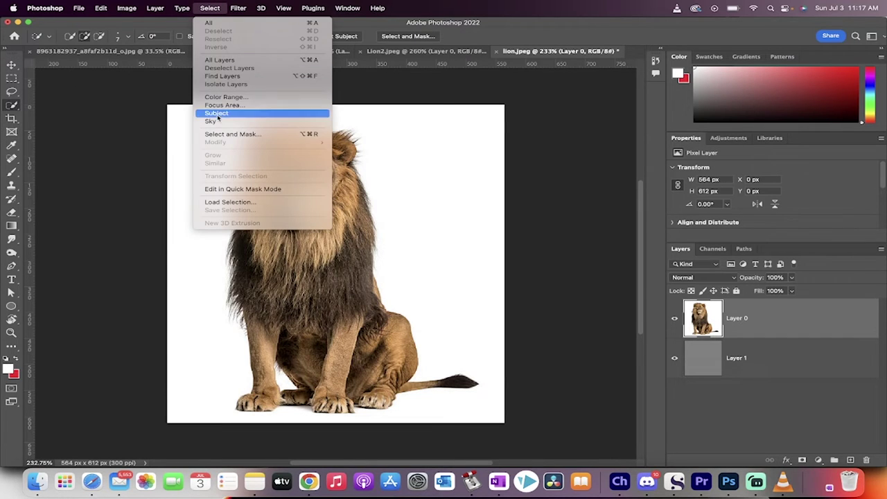
click(208, 6)
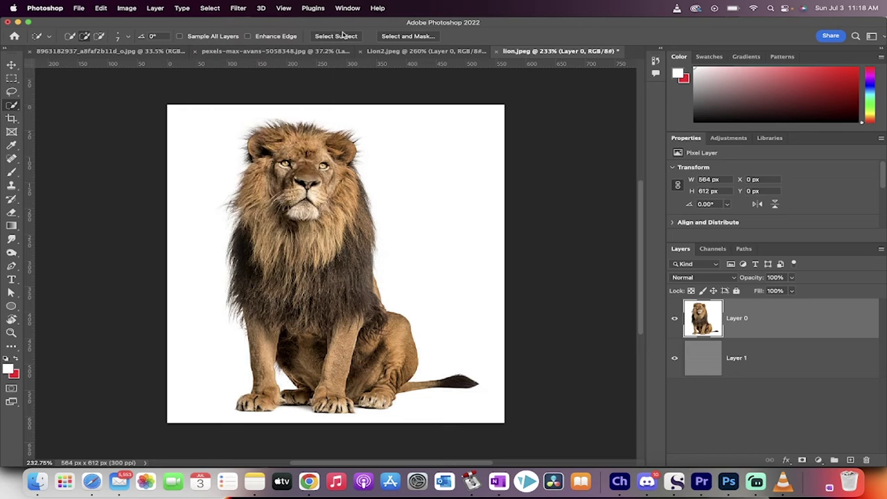
click(342, 37)
click(410, 37)
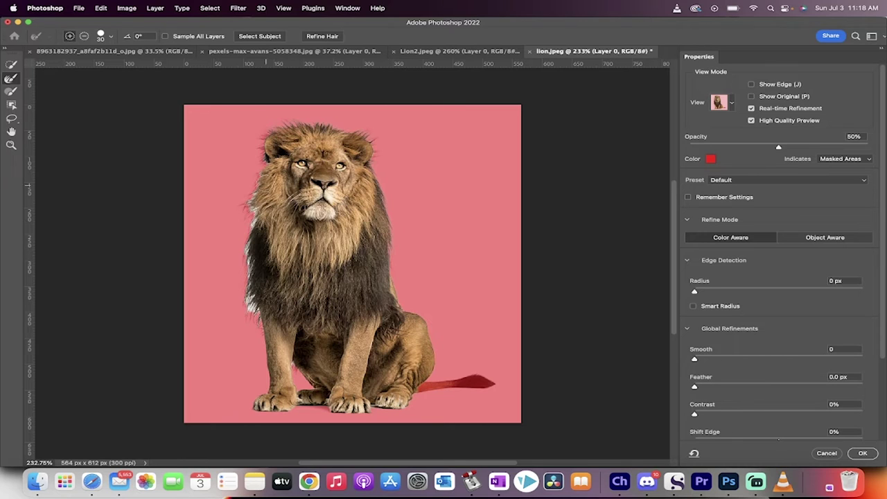
Brush the lion's edges along the left mane, ground under the feet, front paws and tail
mouse_move(263, 165)
mouse_down()
mouse_move(247, 259)
mouse_move(255, 312)
mouse_up()
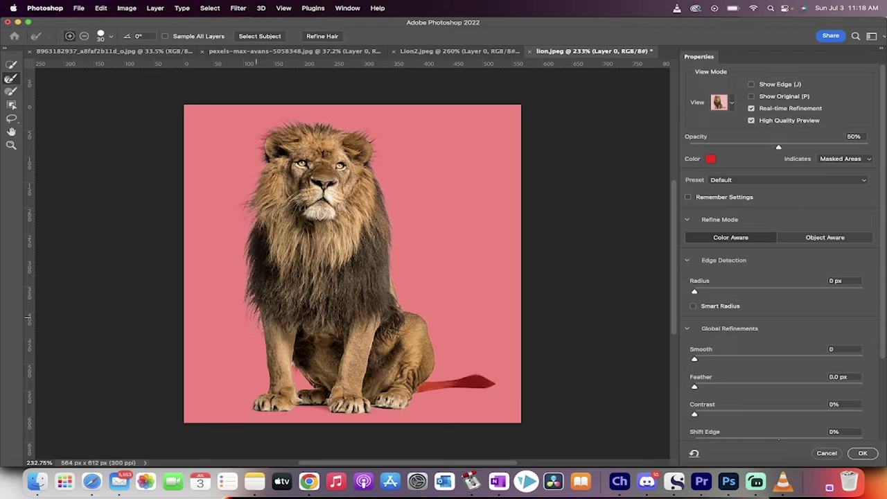
drag(290, 395, 255, 399)
drag(335, 408, 372, 412)
drag(489, 382, 422, 387)
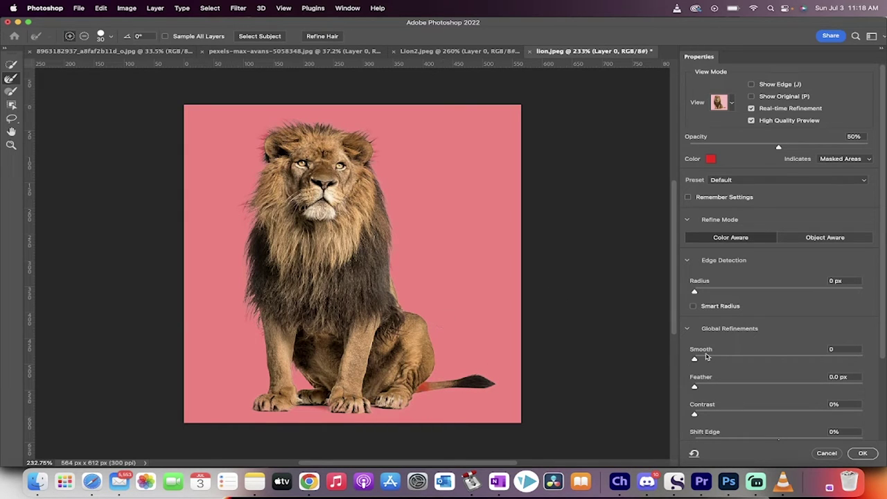
Set Feather to 0.4 px, run Refine Hair, and confirm with OK
drag(695, 386, 697, 388)
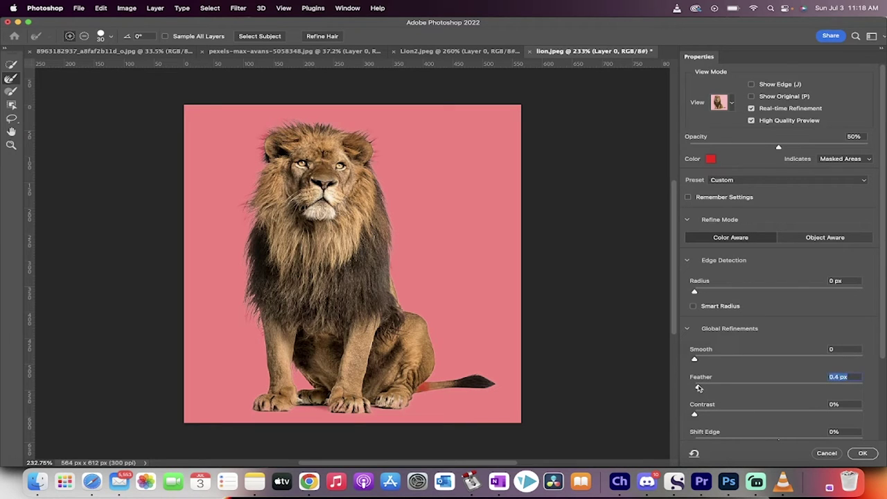
click(321, 39)
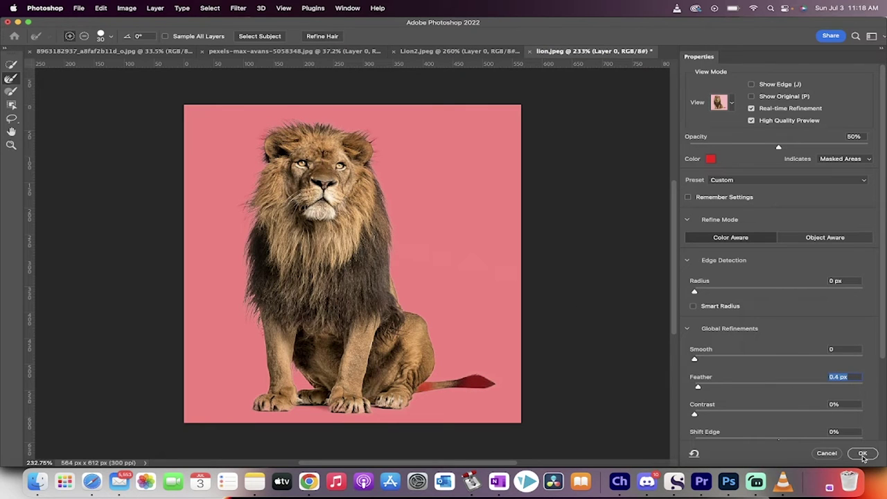
click(862, 454)
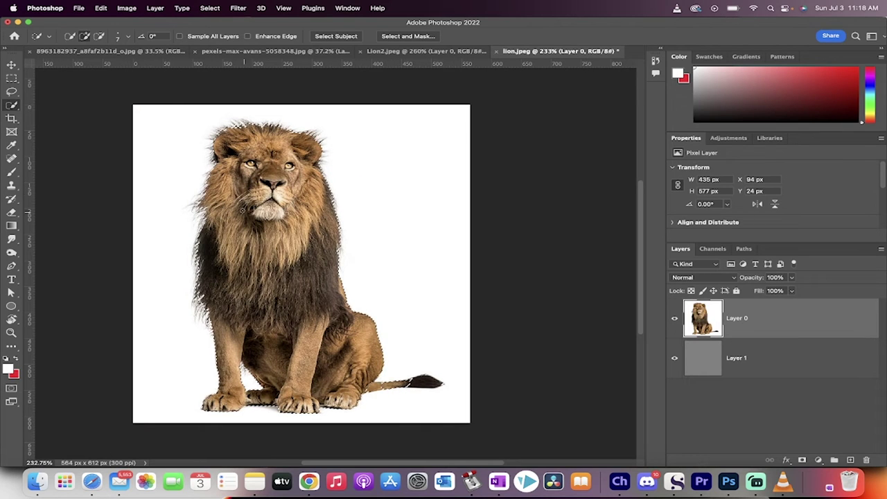
Inspect the refined lion selection edges and switch to the Quick Selection Tool
scroll(286, 201, left, 3)
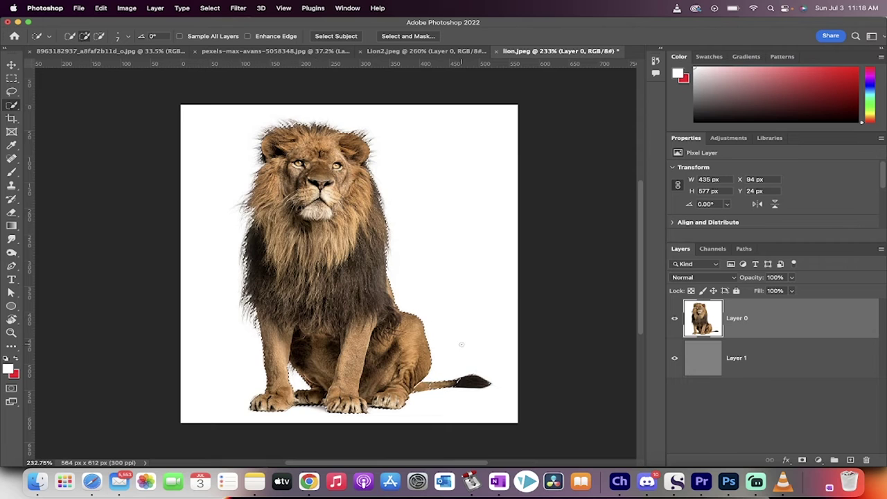
scroll(522, 444, up, 3)
scroll(521, 444, up, 2)
scroll(521, 443, down, 5)
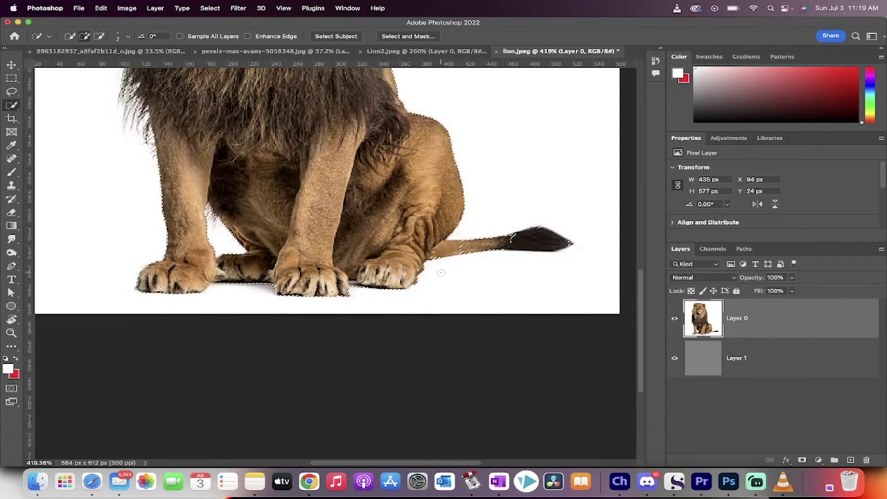
right_click(11, 105)
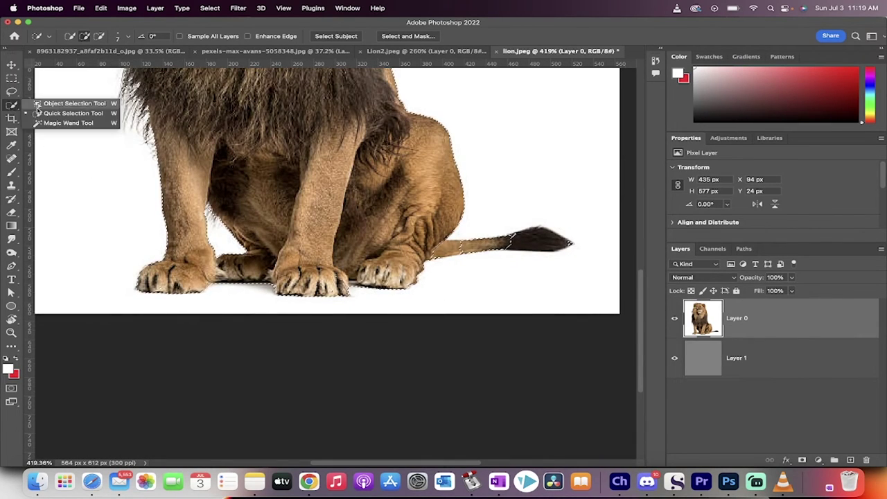
click(59, 114)
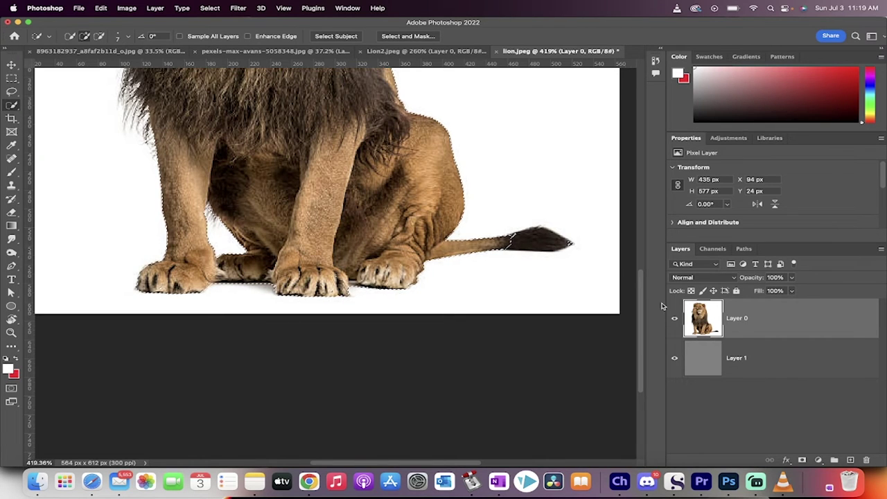
scroll(416, 264, up, 5)
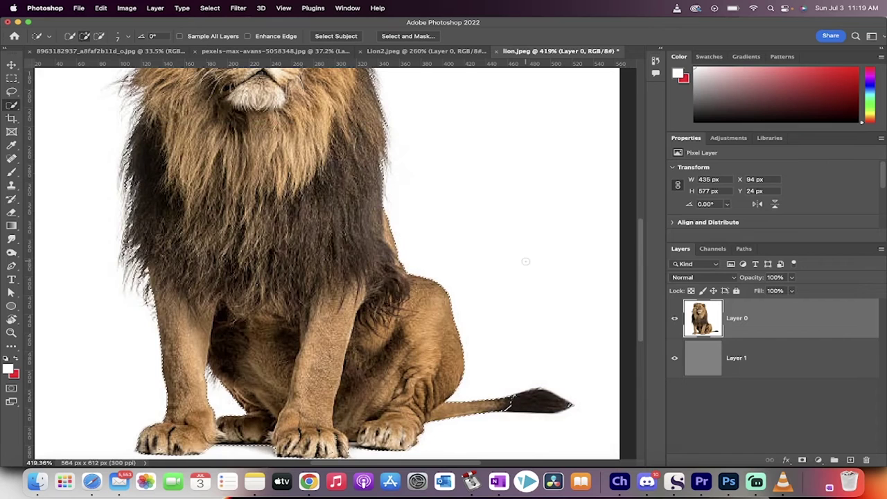
Add a layer mask to Layer 0 and toggle it off and on to compare
click(802, 459)
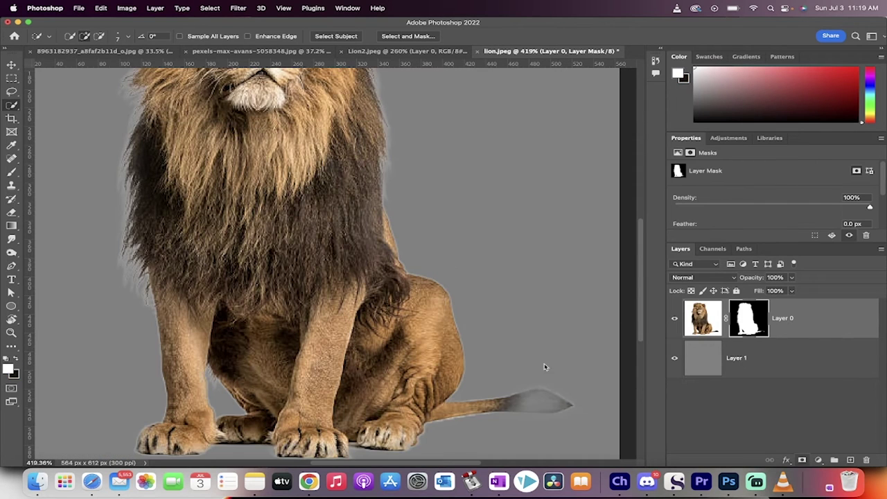
scroll(547, 368, down, 5)
scroll(442, 330, up, 2)
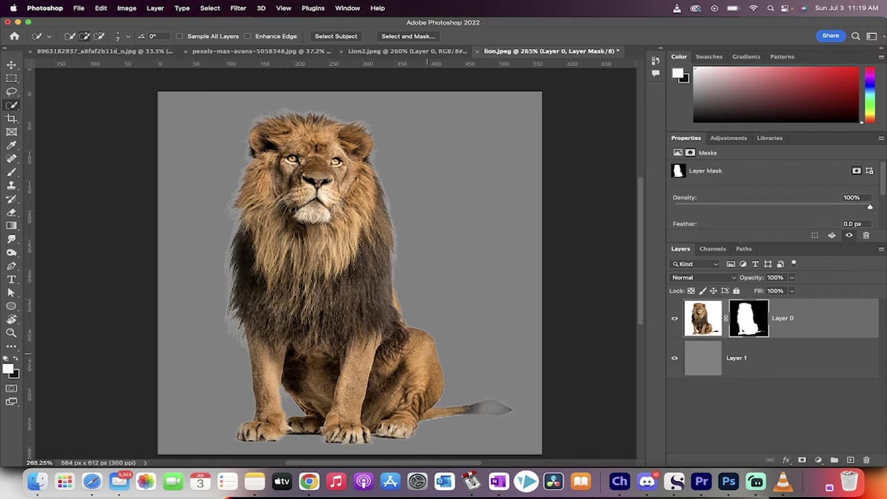
click(808, 324)
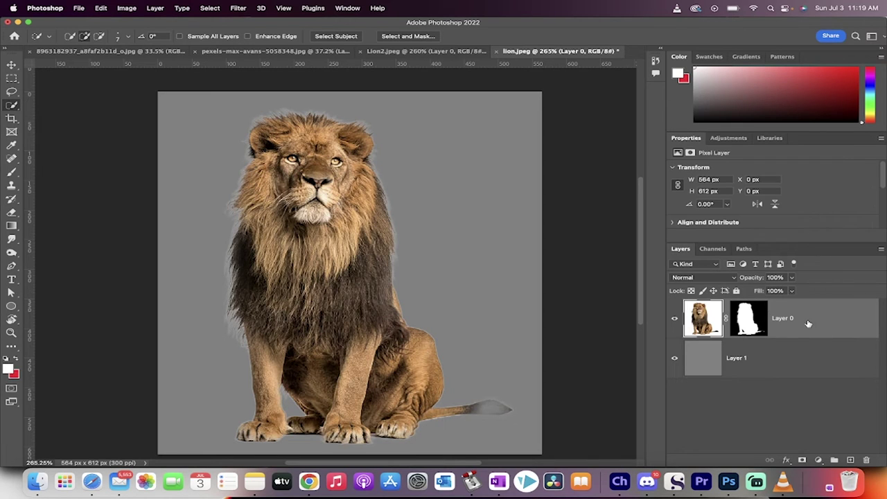
shift+click(764, 326)
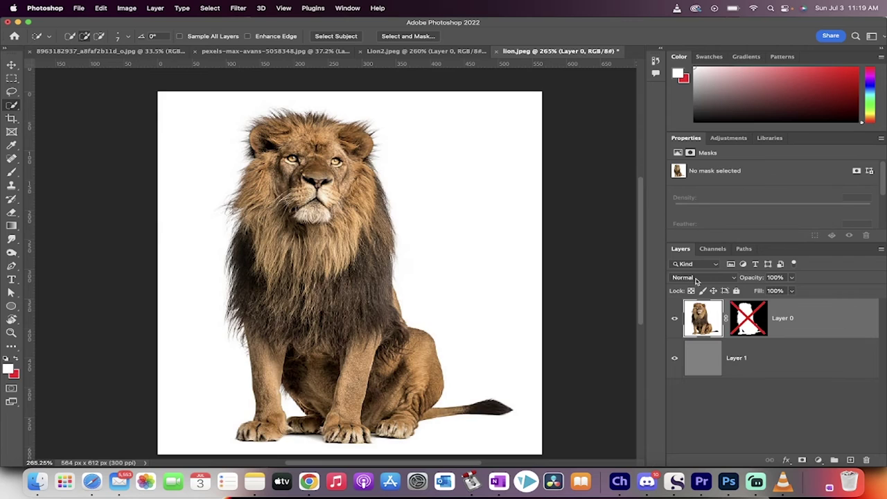
shift+click(765, 337)
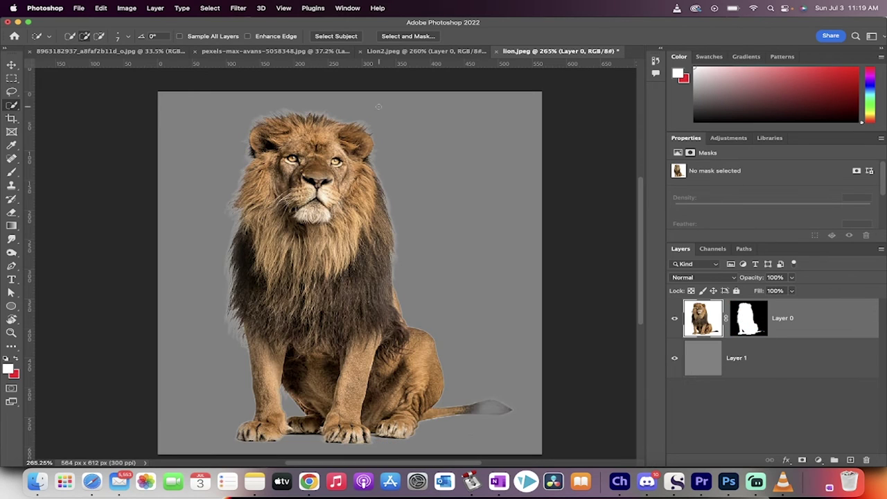
Look through Layer > Matting without applying anything, then reselect Layer 0's pixels
click(149, 6)
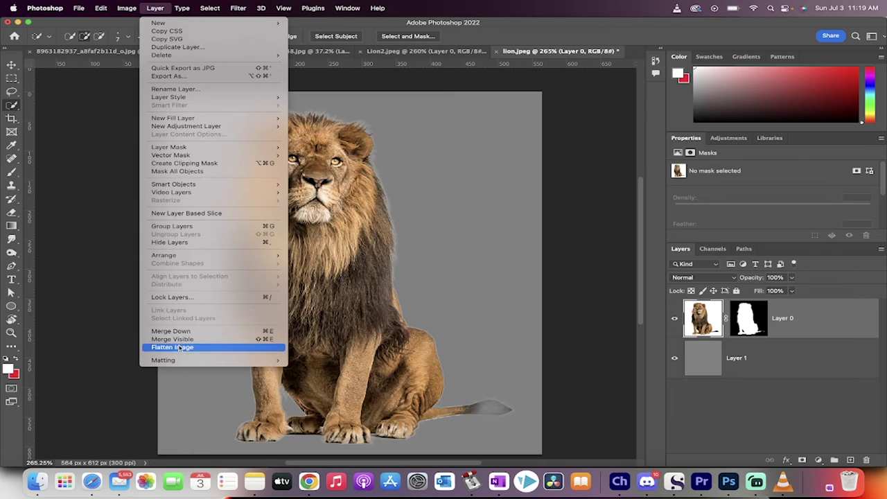
mouse_move(179, 362)
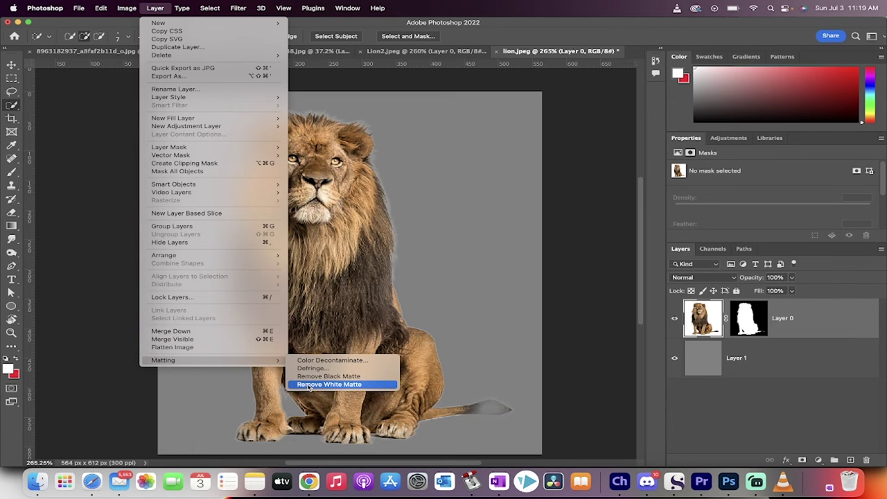
click(156, 8)
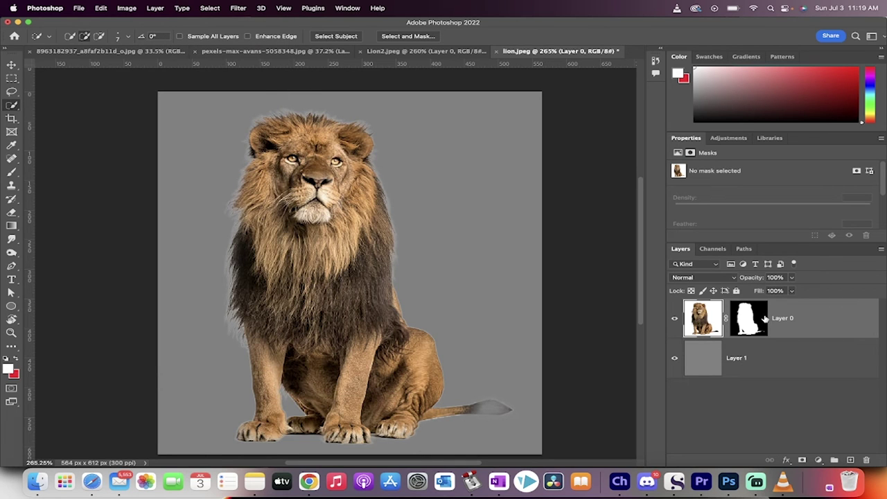
click(814, 324)
Apply Layer 0's mask permanently, leaving one cut-out lion layer over the gray
right_click(815, 324)
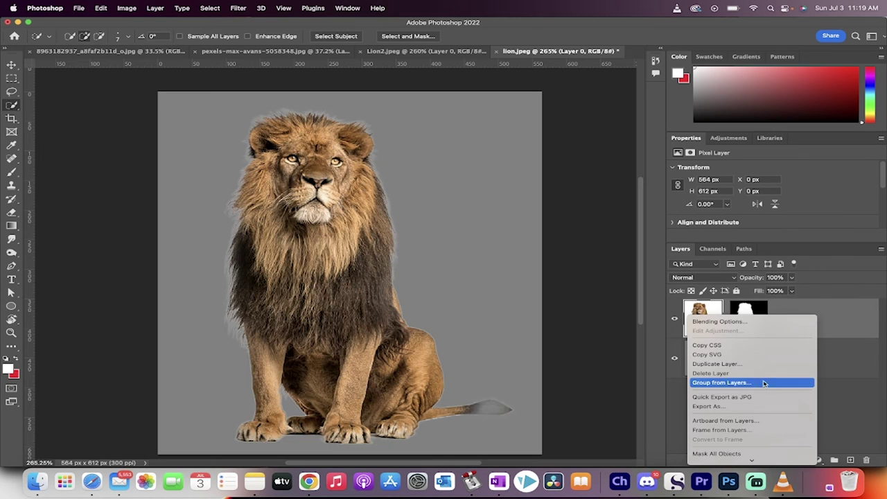
scroll(756, 402, down, 5)
click(831, 312)
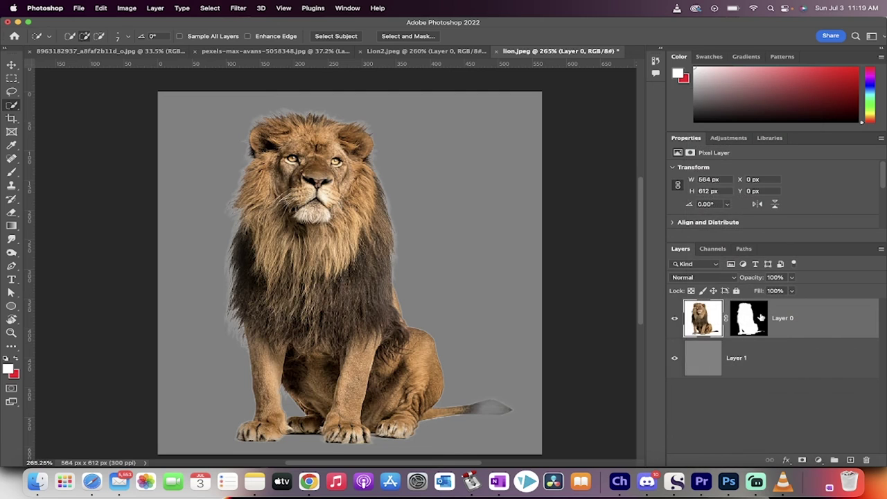
click(752, 319)
right_click(753, 318)
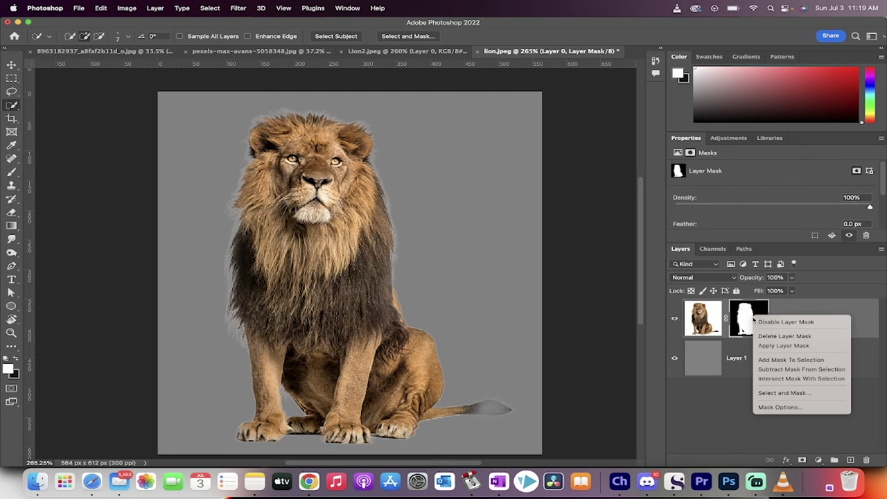
click(783, 346)
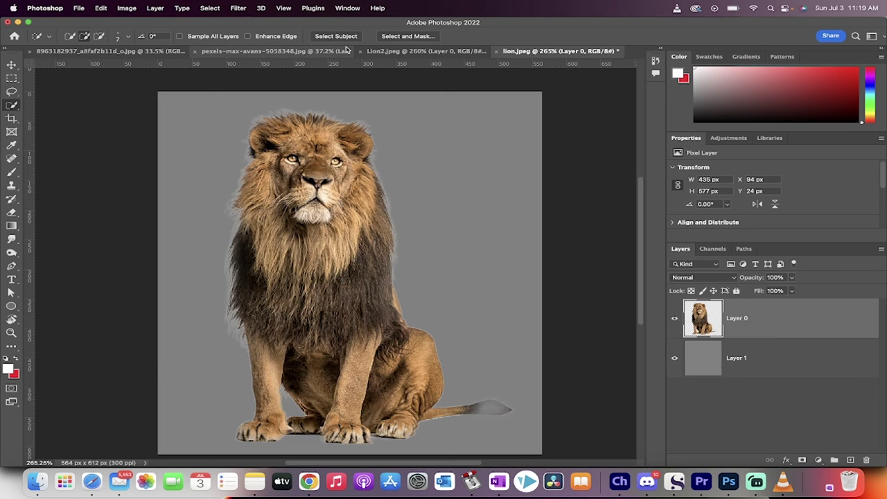
click(160, 7)
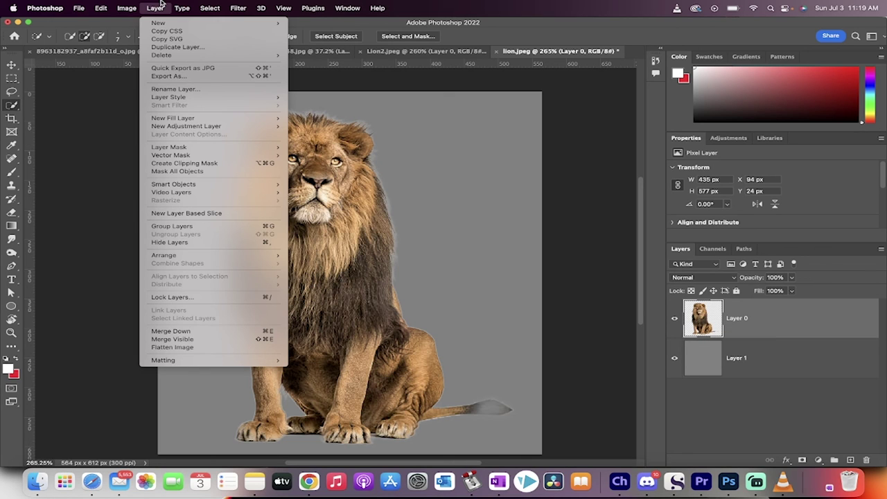
Run Layer > Matting > Remove White Matte on the lion layer
mouse_move(222, 359)
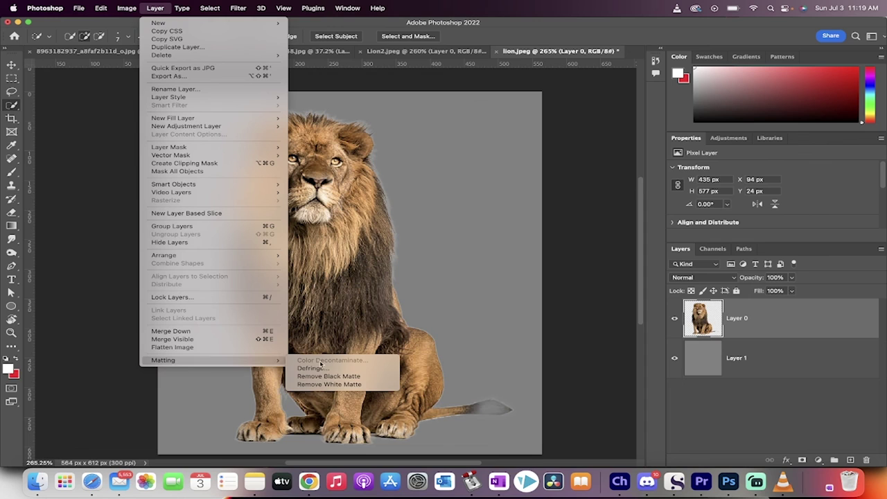
click(324, 385)
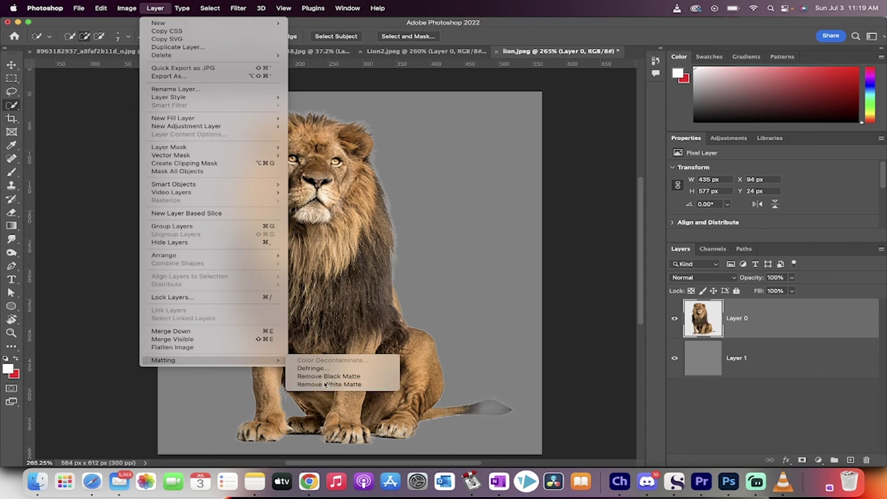